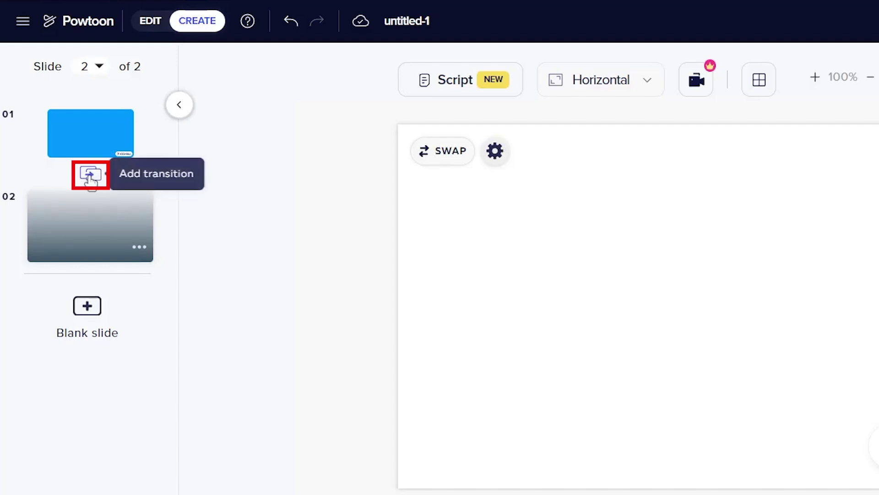
# Add the Powtoon logo transition, listed just before the Camera group, between slides 1 and 2.
pyautogui.click(90, 175)
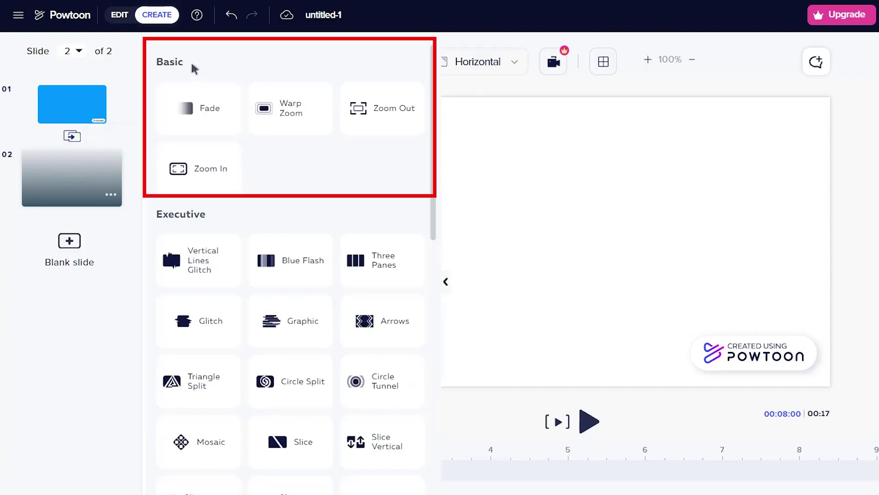
pyautogui.scroll(-12, 222, 220)
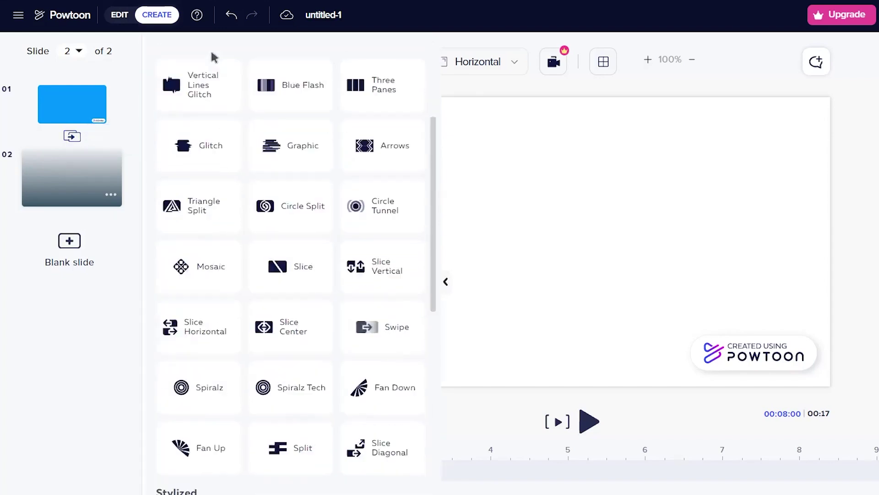
pyautogui.scroll(-2, 210, 90)
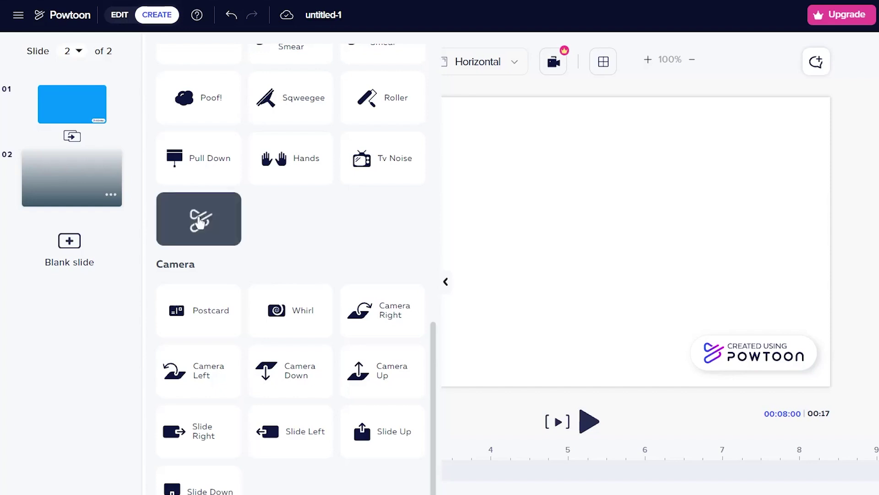
pyautogui.click(199, 222)
# Play slide 1 from 0 seconds to preview the transition into slide 2, and pause playback.
pyautogui.click(80, 92)
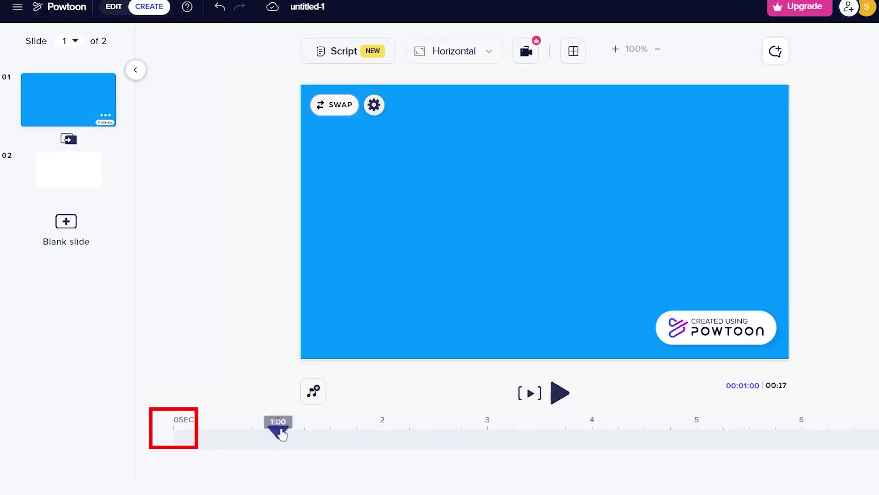
pyautogui.moveTo(278, 430); pyautogui.dragTo(157, 436)
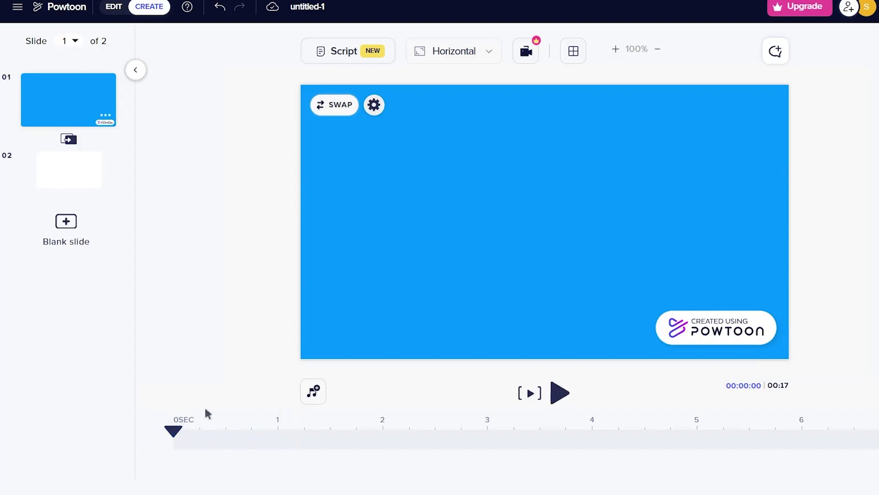
pyautogui.click(559, 394)
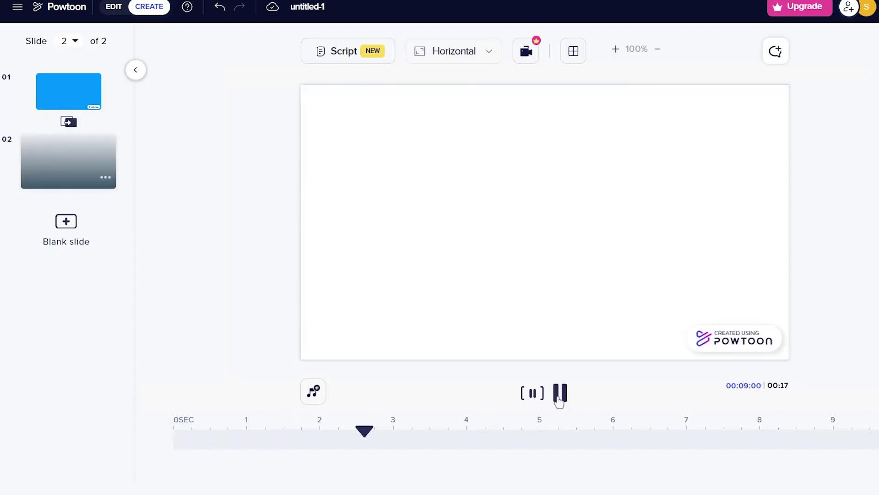
pyautogui.click(559, 394)
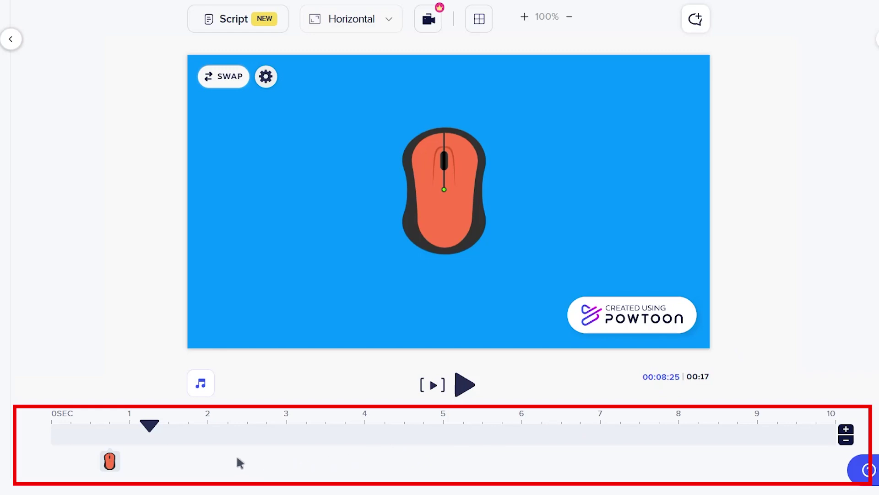
# Adjust the mouse graphic's timeline bar so it starts at 0.5 seconds and ends at 5 seconds.
pyautogui.click(110, 460)
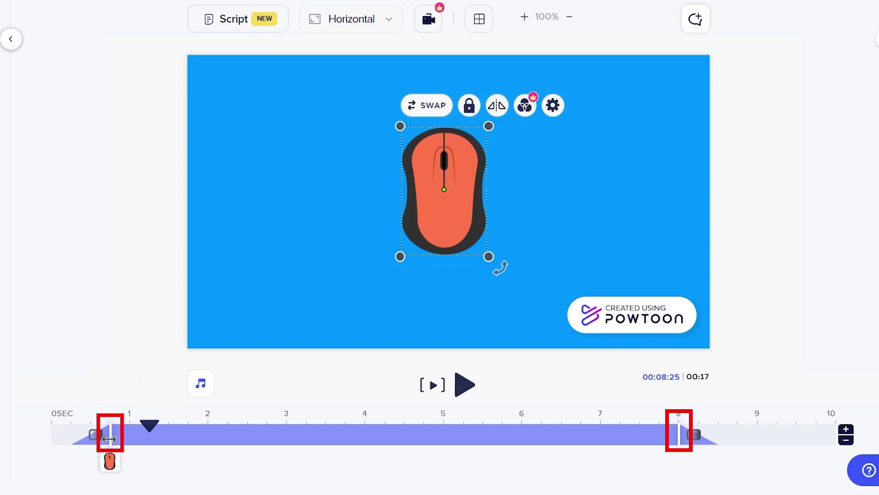
pyautogui.moveTo(109, 439); pyautogui.dragTo(89, 439)
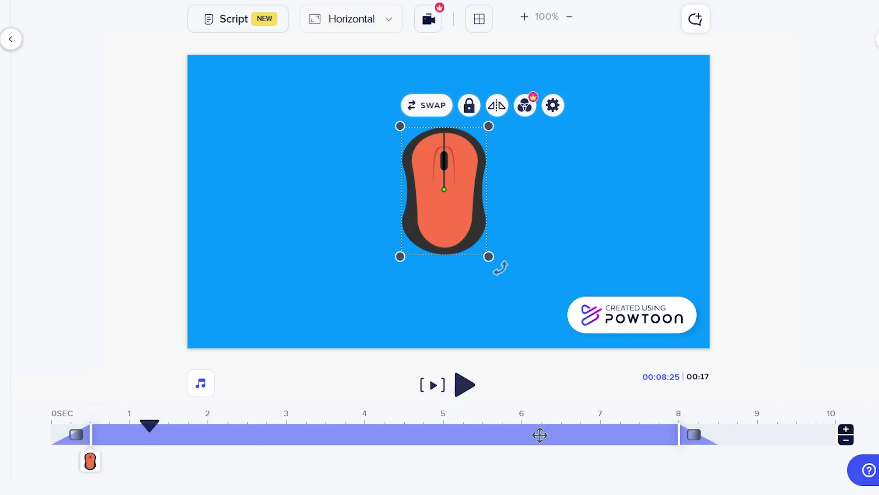
pyautogui.moveTo(680, 435); pyautogui.dragTo(443, 435)
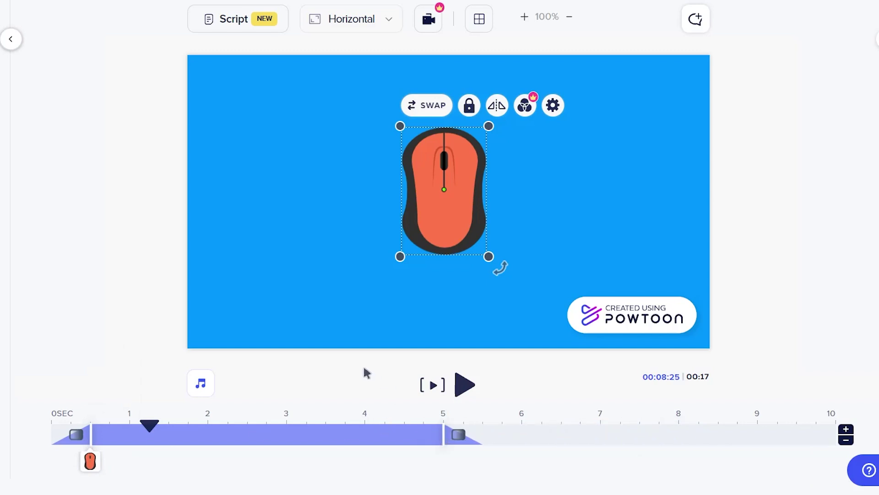
# Play the slide from 0 seconds to preview the mouse graphic's entrance and exit timing, and pause playback.
pyautogui.moveTo(151, 425); pyautogui.dragTo(28, 416)
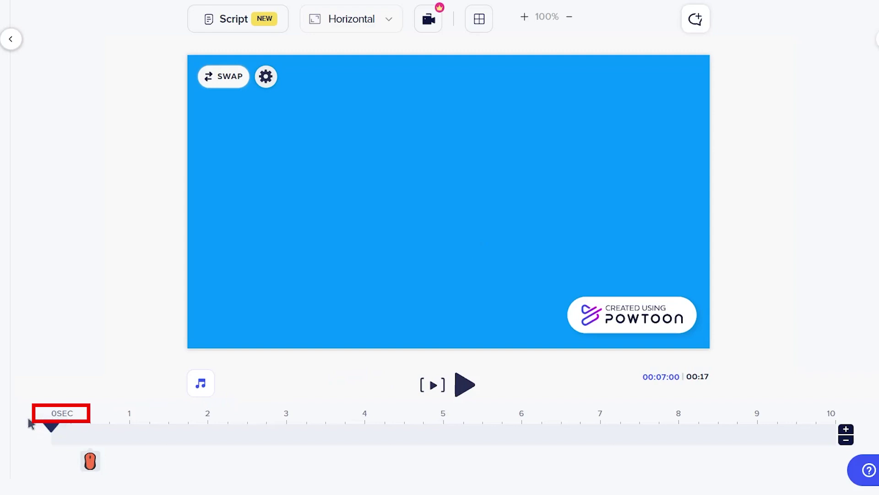
pyautogui.click(464, 388)
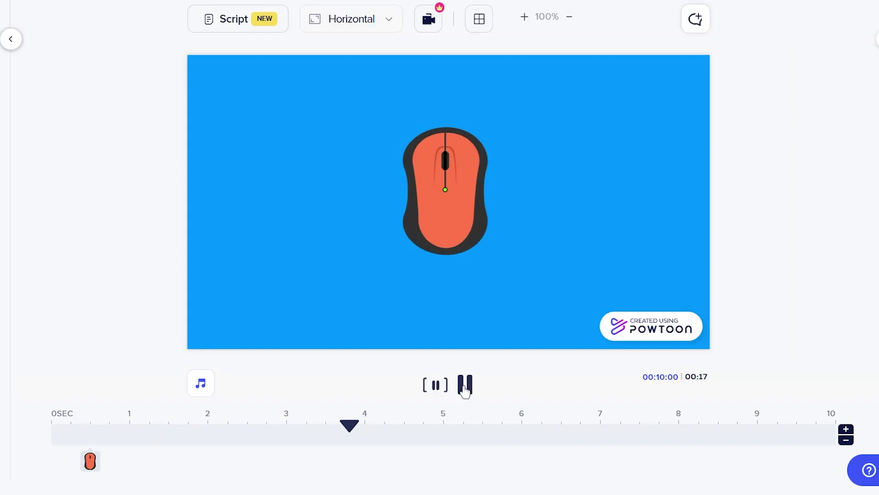
pyautogui.click(464, 388)
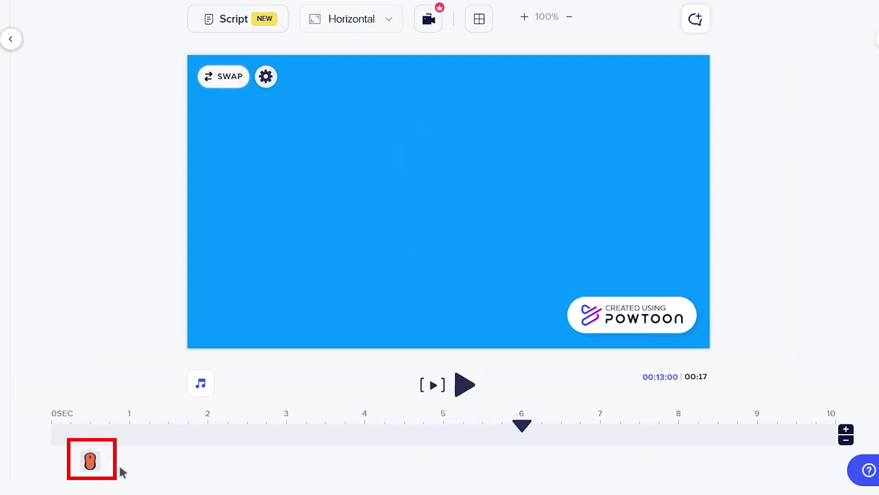
# Set the mouse graphic's enter and exit effects to No Effect, and end its timeline bar at 3 seconds.
pyautogui.click(90, 462)
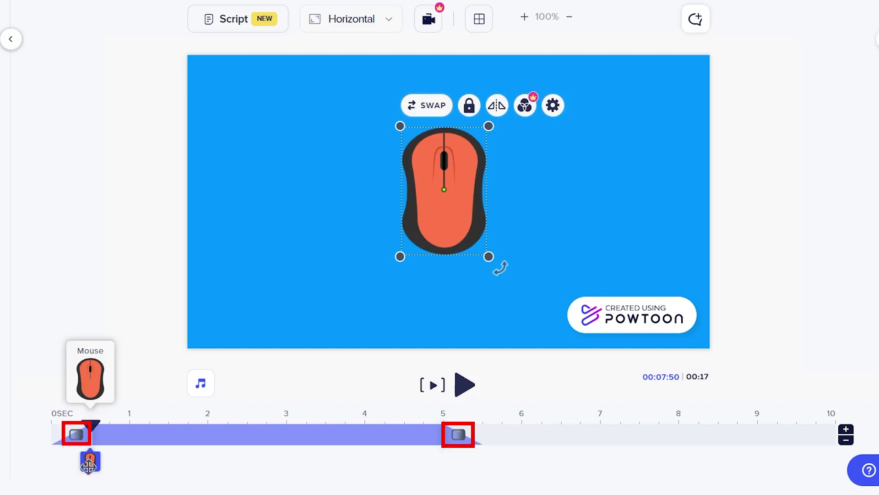
pyautogui.click(75, 435)
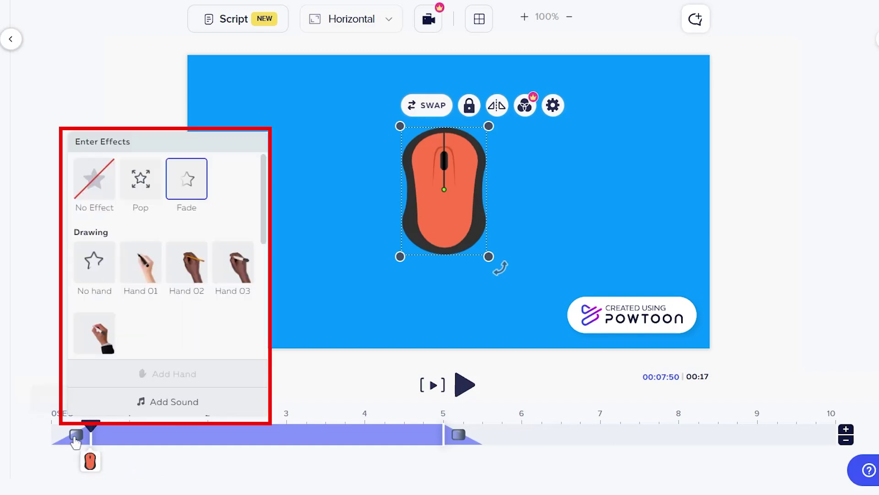
pyautogui.click(95, 193)
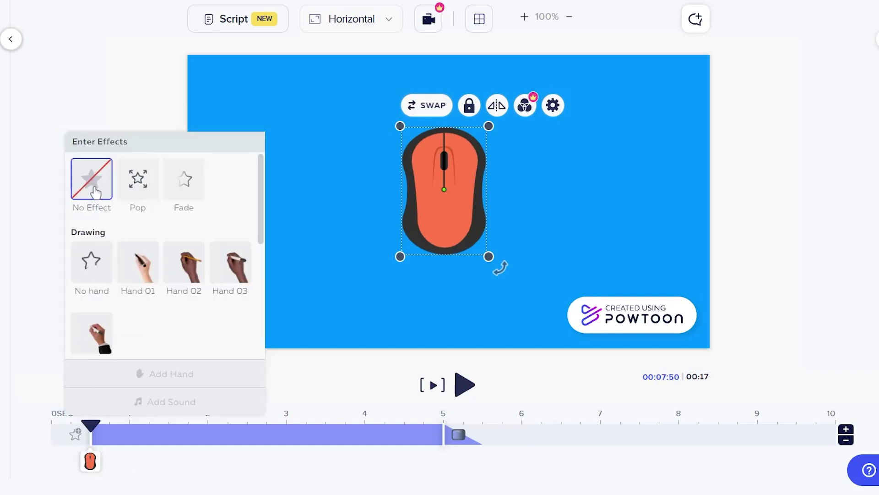
pyautogui.click(458, 434)
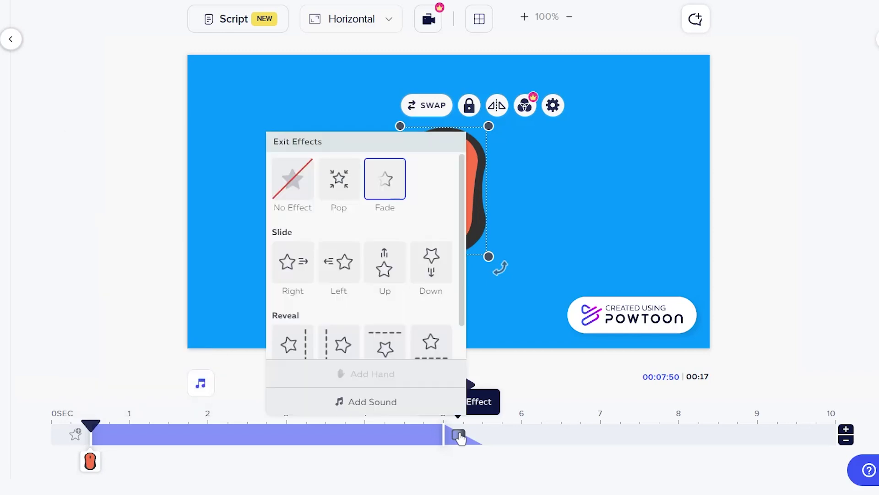
pyautogui.click(295, 186)
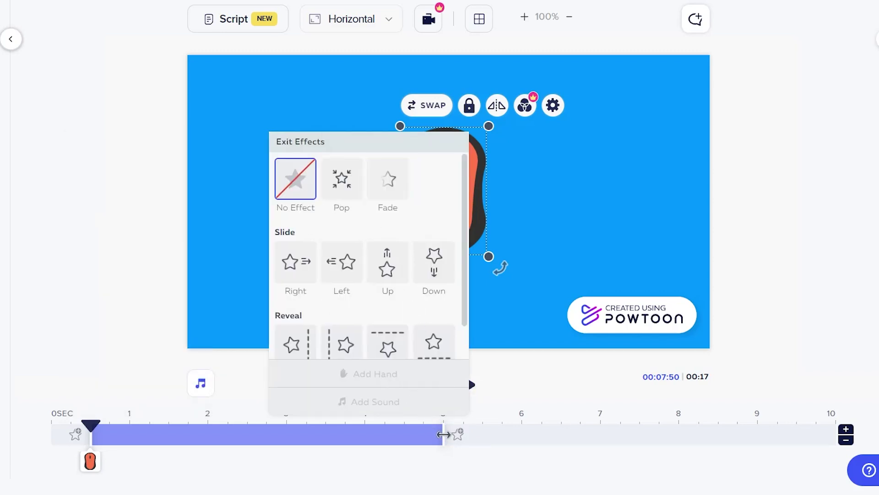
pyautogui.click(429, 438)
pyautogui.moveTo(443, 434); pyautogui.dragTo(285, 440)
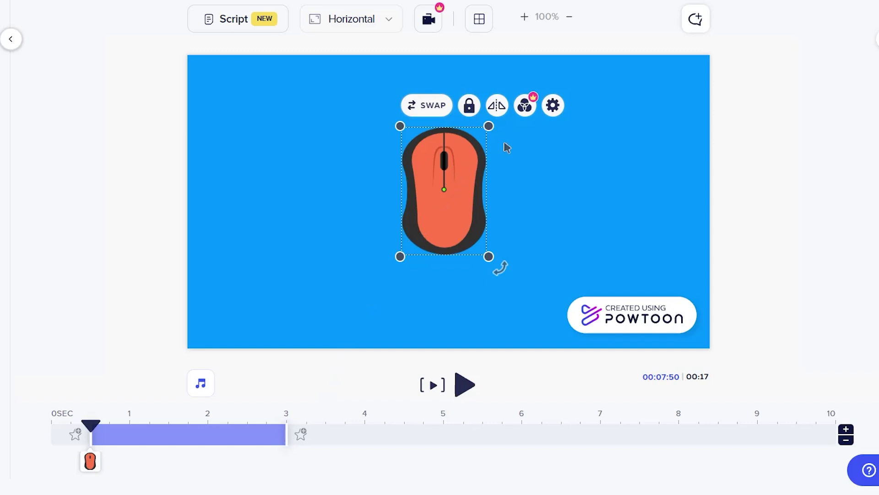
# Add an A to B motion to the mouse graphic, ending near the slide's upper-right area.
pyautogui.click(555, 106)
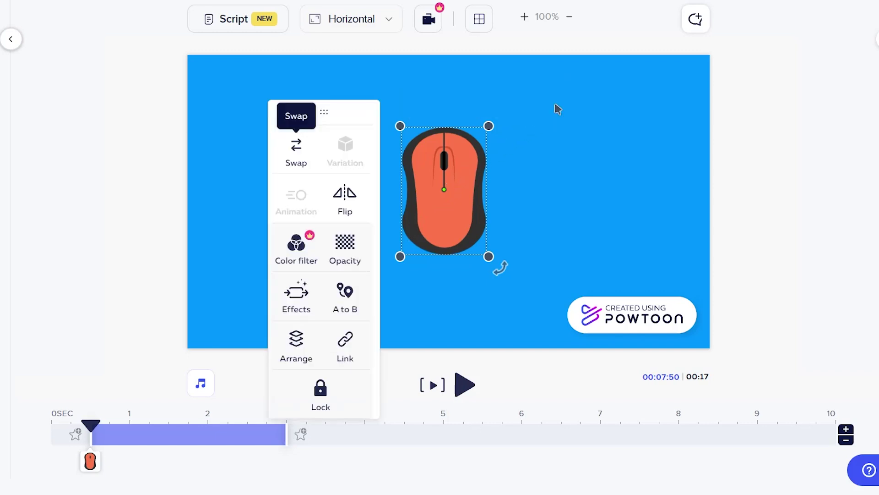
pyautogui.click(345, 294)
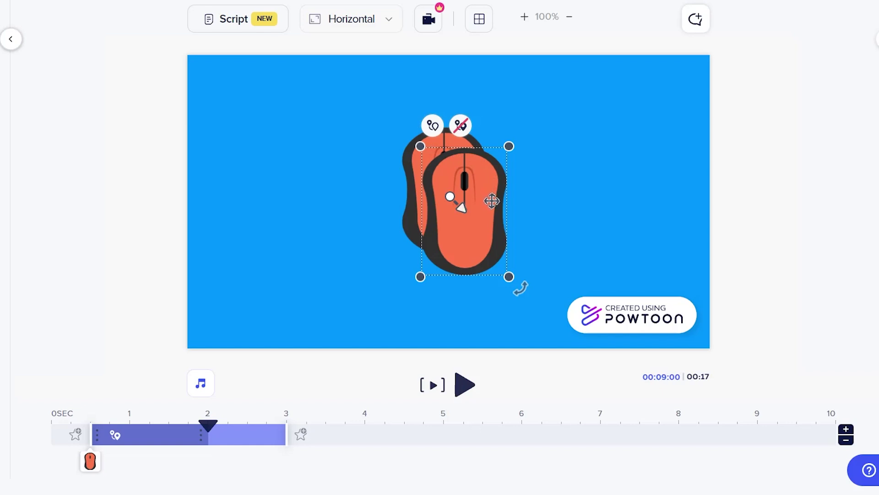
pyautogui.moveTo(499, 208); pyautogui.dragTo(596, 126)
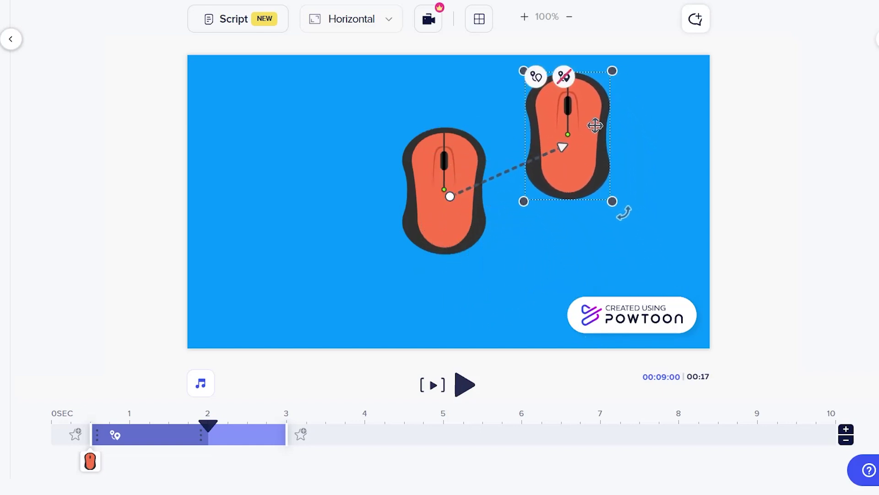
pyautogui.click(293, 359)
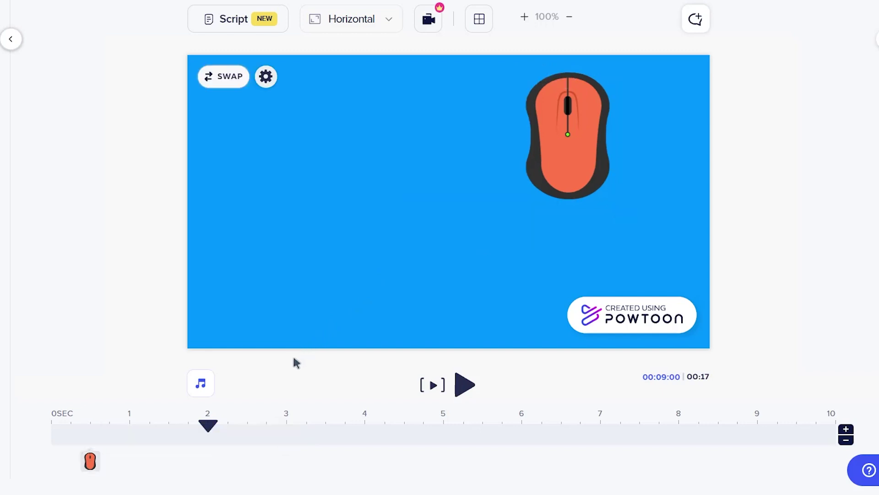
# Play the slide from 0 seconds to preview the mouse graphic's A to B motion, and pause playback.
pyautogui.moveTo(210, 433); pyautogui.dragTo(49, 438)
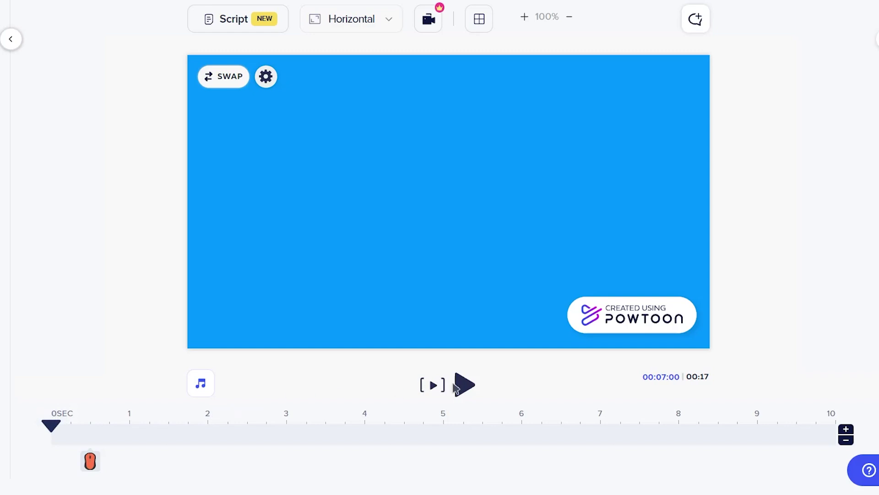
pyautogui.click(466, 390)
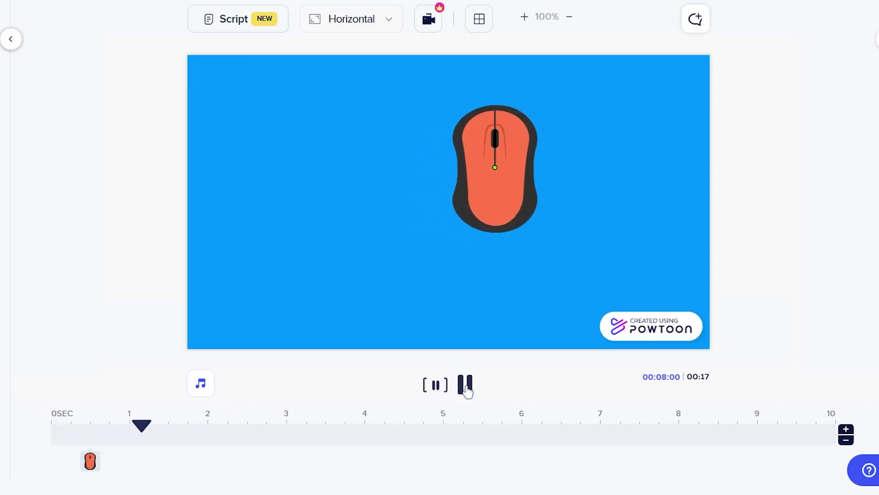
pyautogui.click(466, 389)
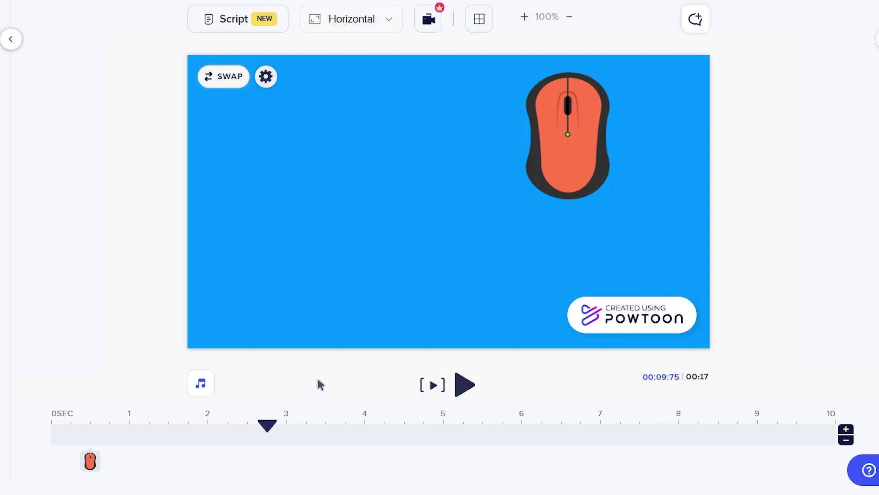
# Copy the mouse graphic at its motion end position and paste it on the slide at 2 seconds.
pyautogui.click(545, 175)
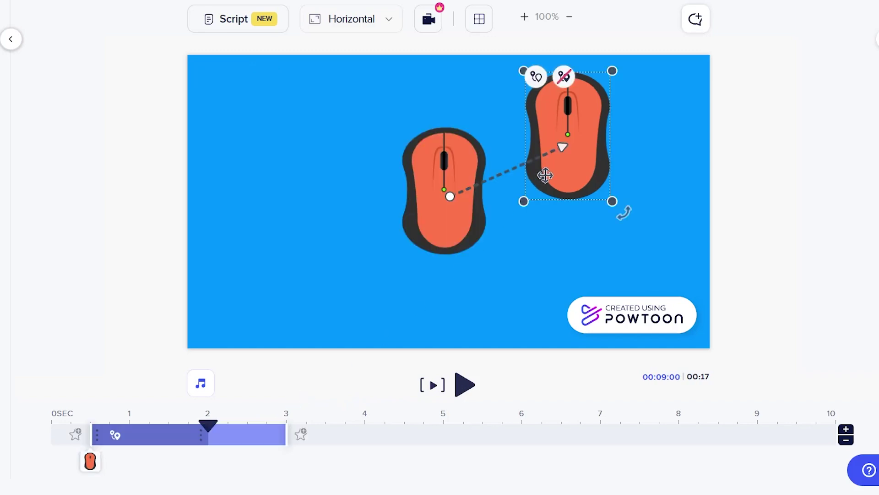
pyautogui.rightClick(545, 175)
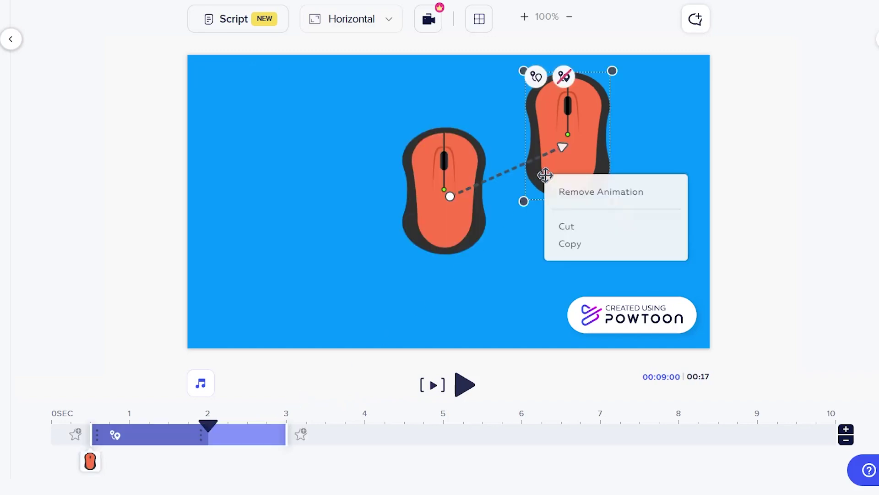
pyautogui.click(560, 250)
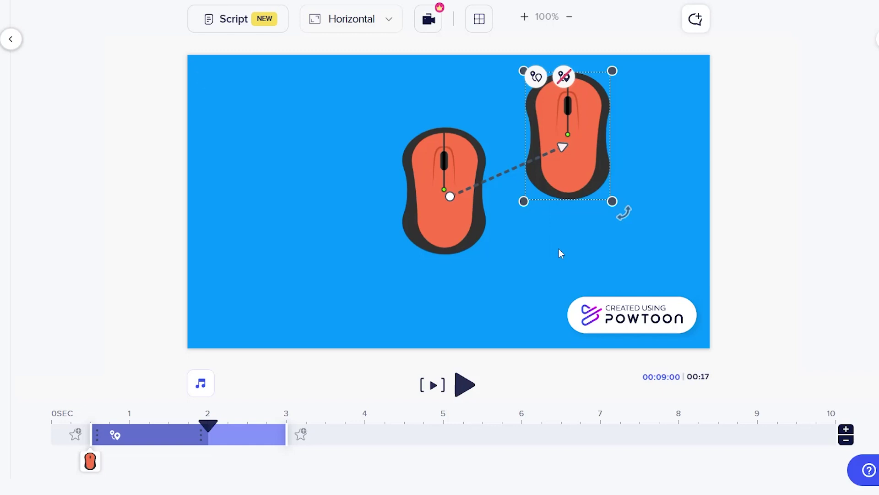
pyautogui.click(559, 248)
pyautogui.rightClick(468, 203)
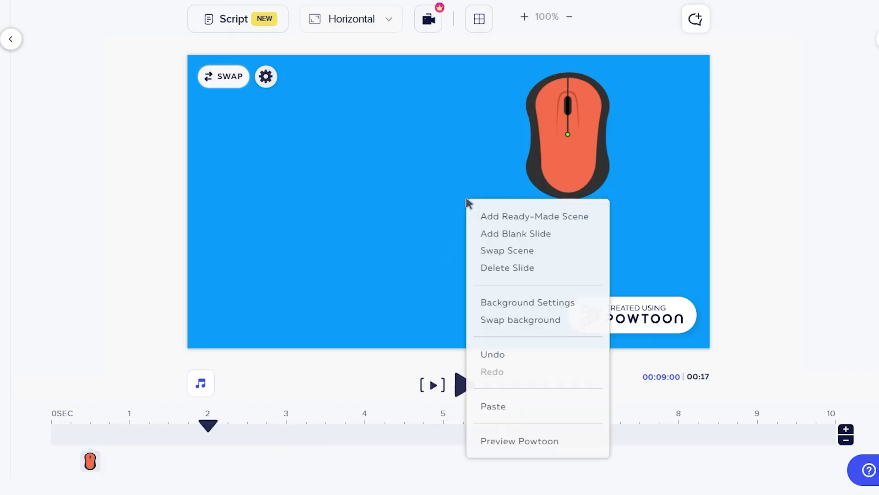
pyautogui.click(490, 406)
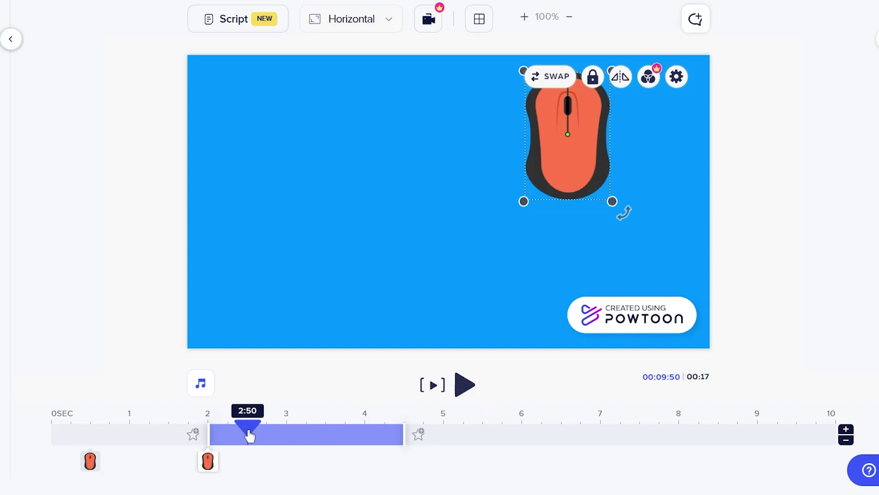
# Play the slide from 0 seconds to preview the original mouse graphic followed by its copy, and pause playback.
pyautogui.moveTo(251, 435); pyautogui.dragTo(13, 429)
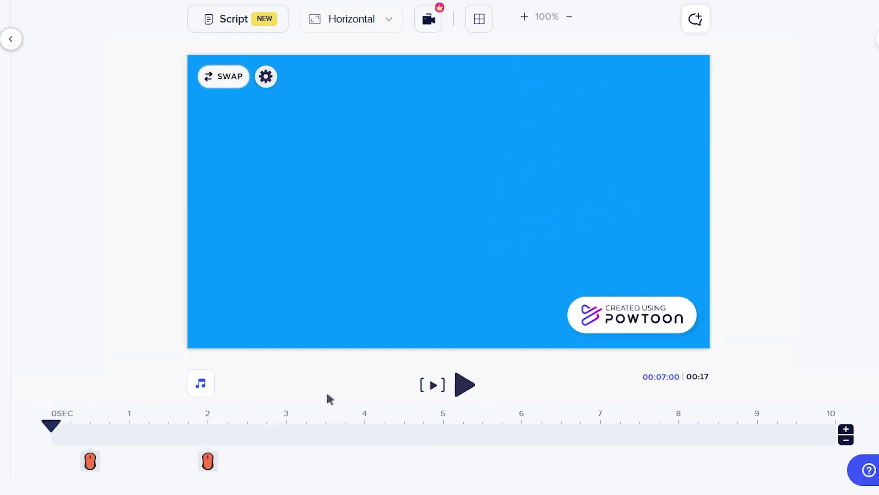
pyautogui.click(464, 387)
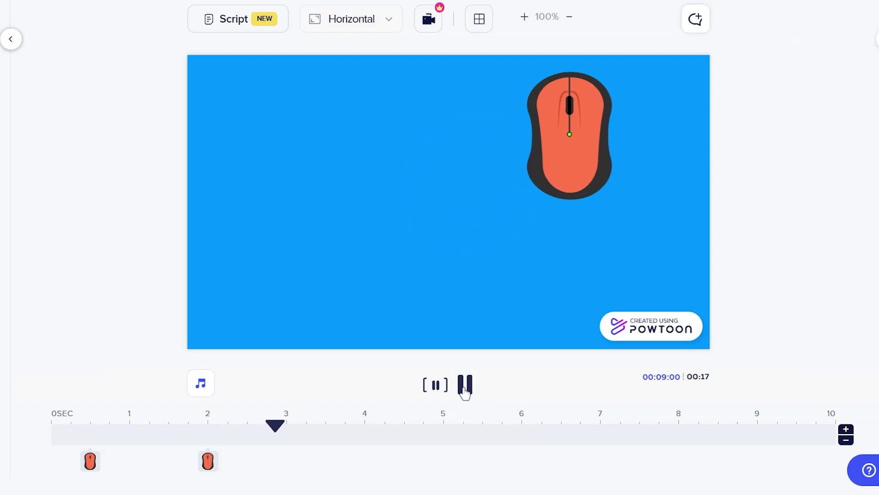
pyautogui.click(465, 387)
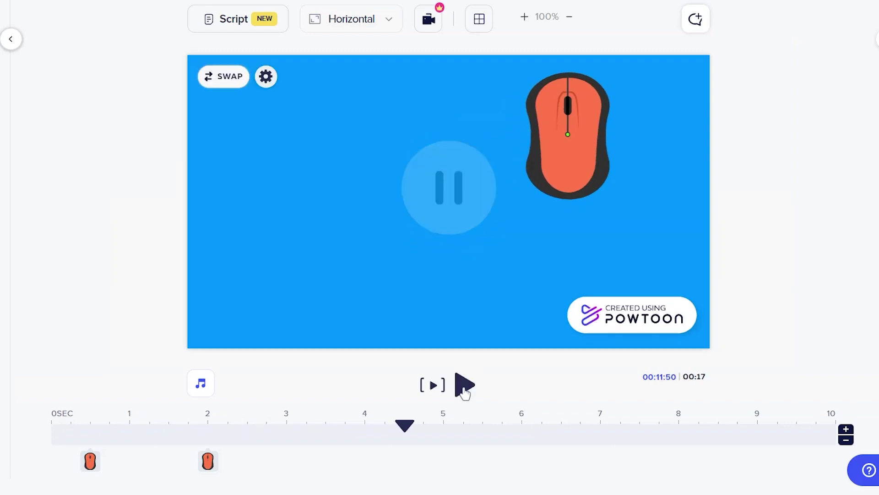
# Add an A to B motion to the mouse copy at 2 seconds, ending near the slide's upper-left area.
pyautogui.click(556, 174)
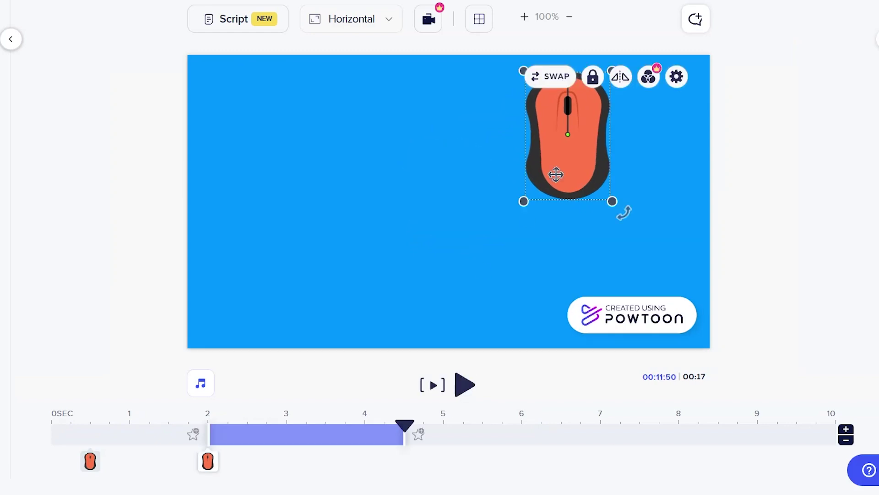
pyautogui.click(676, 79)
pyautogui.click(469, 263)
pyautogui.moveTo(557, 182); pyautogui.dragTo(290, 160)
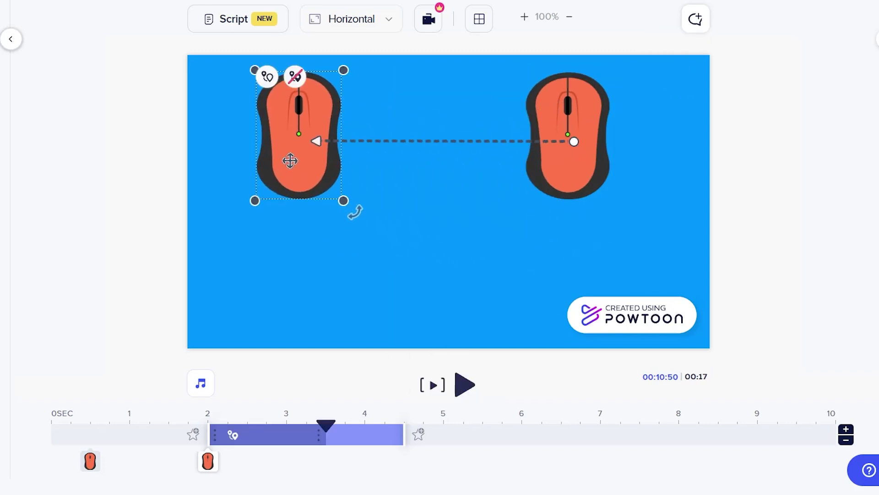
# Copy the mouse graphic at its second motion's end position and paste it on the slide at 3.5 seconds.
pyautogui.rightClick(299, 162)
pyautogui.click(316, 176)
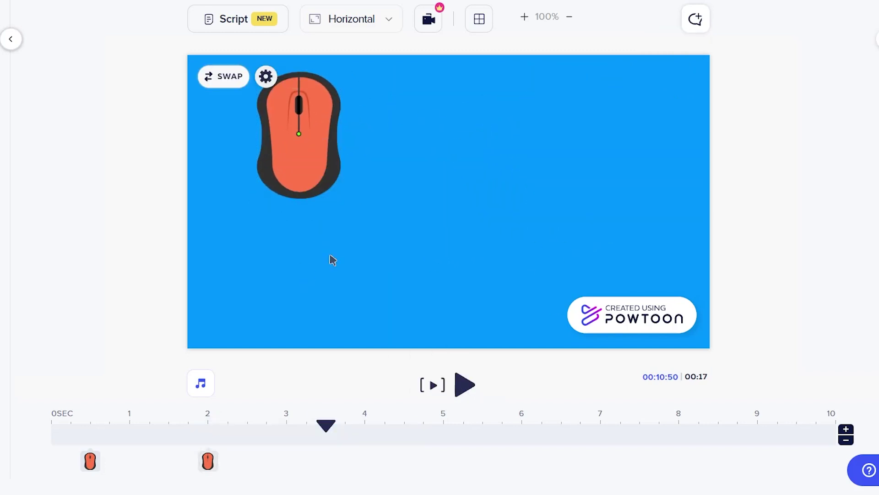
# Add an A to B motion to the third mouse graphic, ending near the slide's centre, and extend the motion to about 5.75 seconds.
pyautogui.click(408, 77)
pyautogui.click(198, 265)
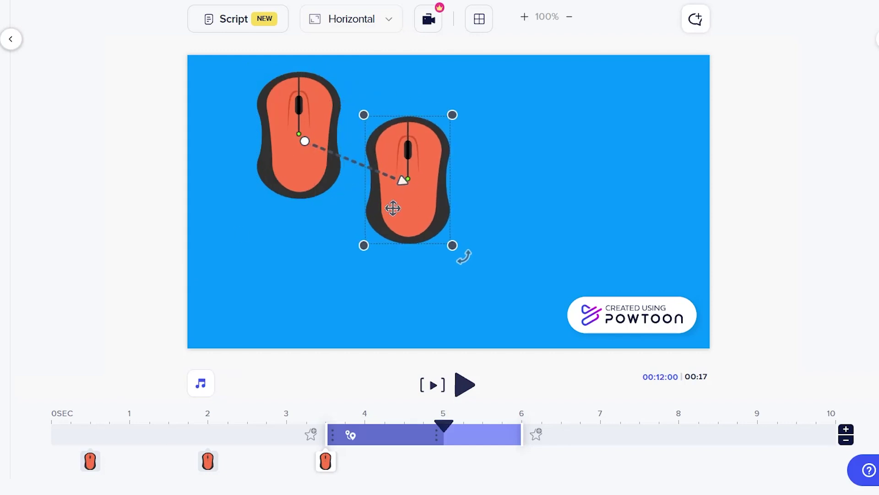
pyautogui.moveTo(393, 209); pyautogui.dragTo(429, 226)
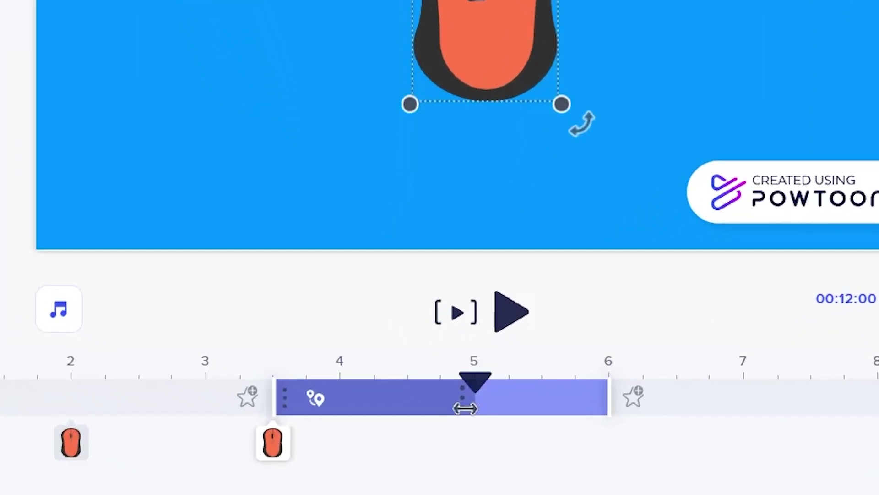
pyautogui.moveTo(465, 408); pyautogui.dragTo(559, 399)
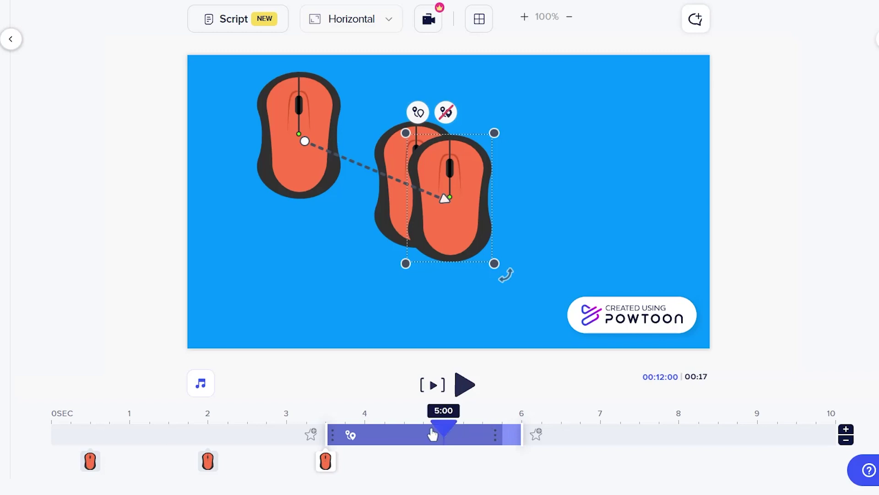
# Play the slide from 0 seconds to preview the three chained mouse motions.
pyautogui.moveTo(432, 434); pyautogui.dragTo(19, 401)
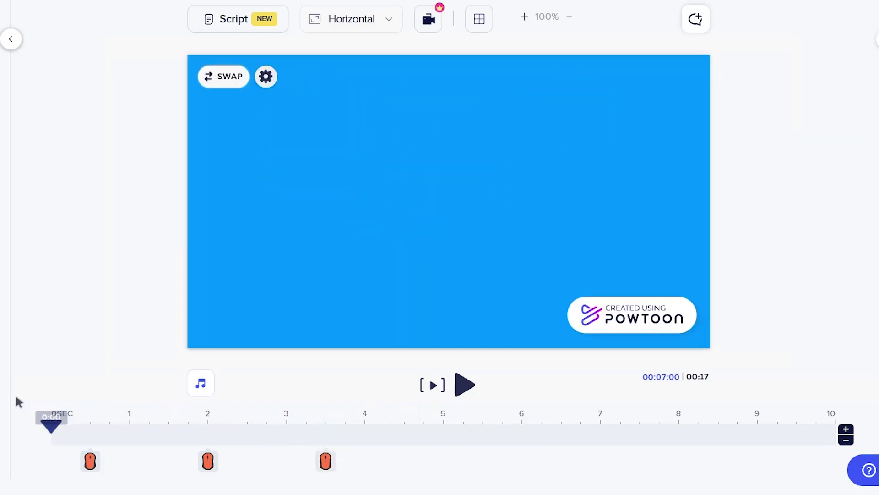
pyautogui.click(462, 386)
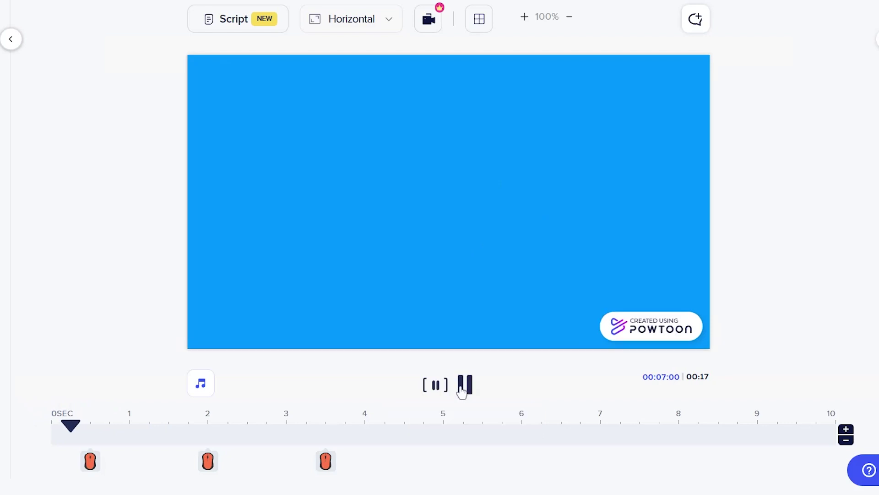